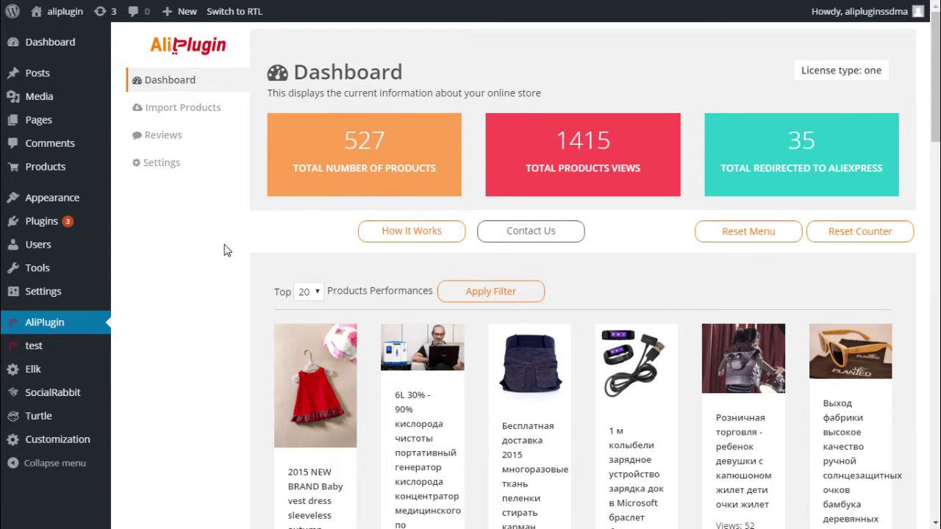
# Step: Open the Appearance Themes page to see the six installed store themes
pyautogui.moveTo(84, 200)
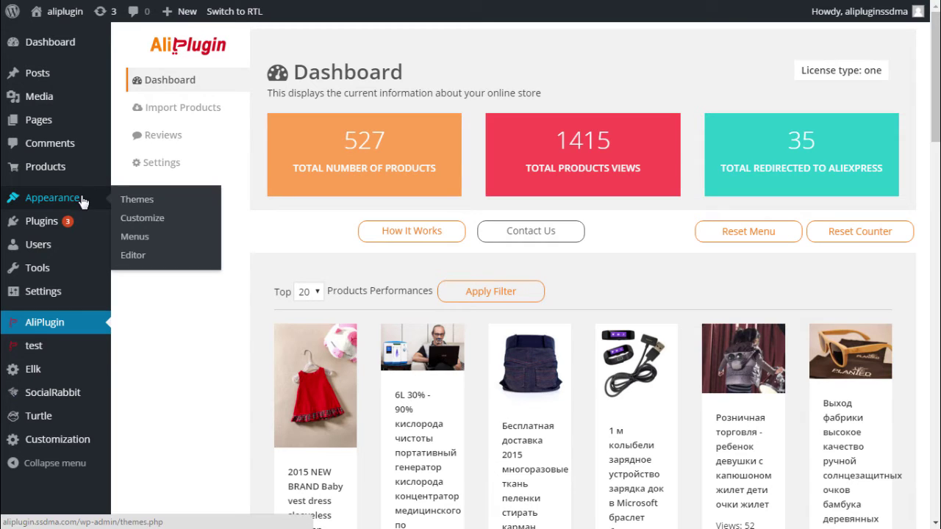
pyautogui.click(137, 200)
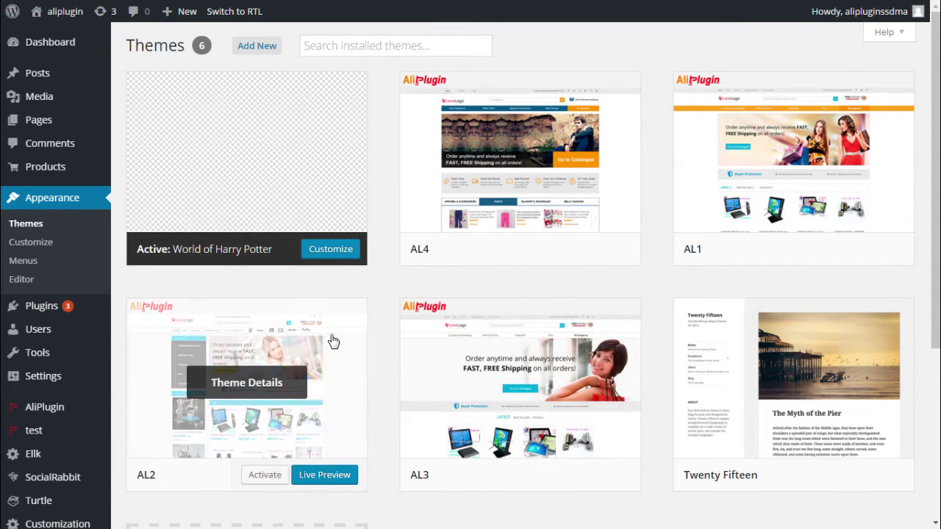
pyautogui.scroll(-1, 327, 343)
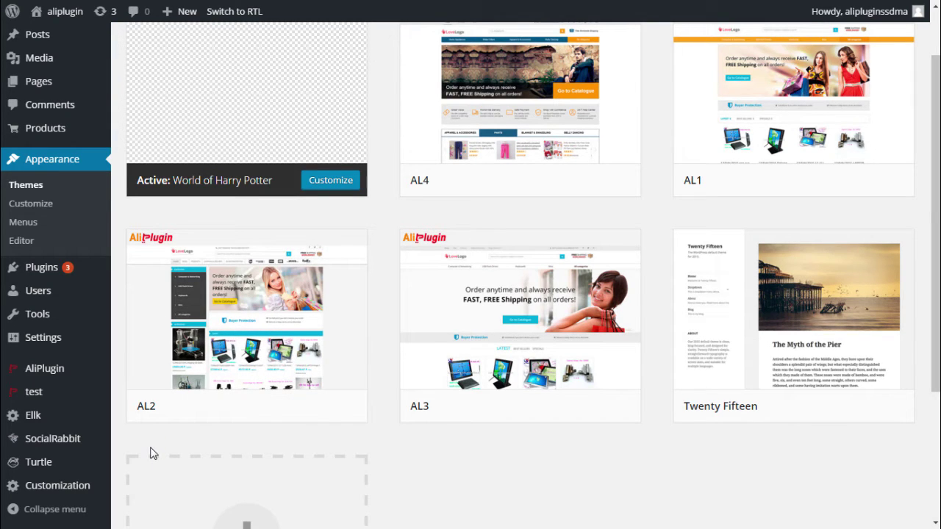
# Step: View the General customization settings, then return to the AliPlugin Dashboard
pyautogui.click(55, 486)
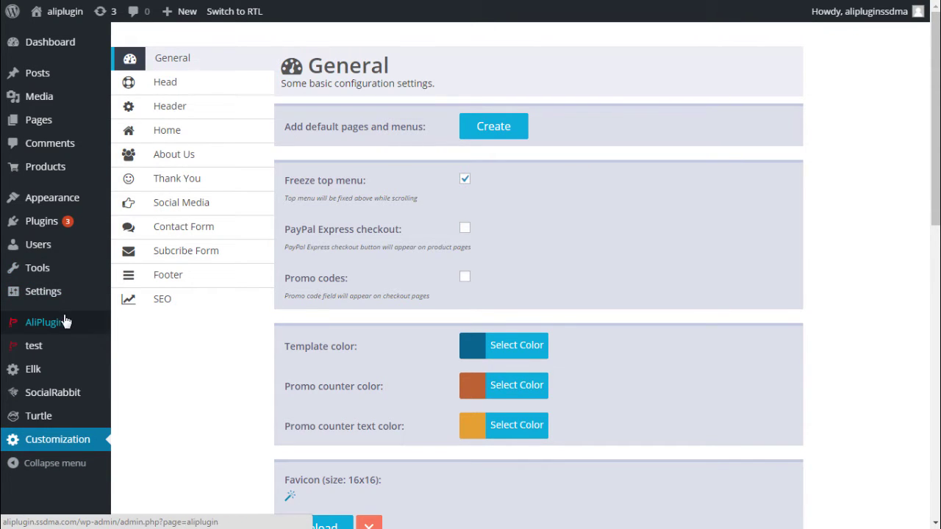
pyautogui.click(12, 321)
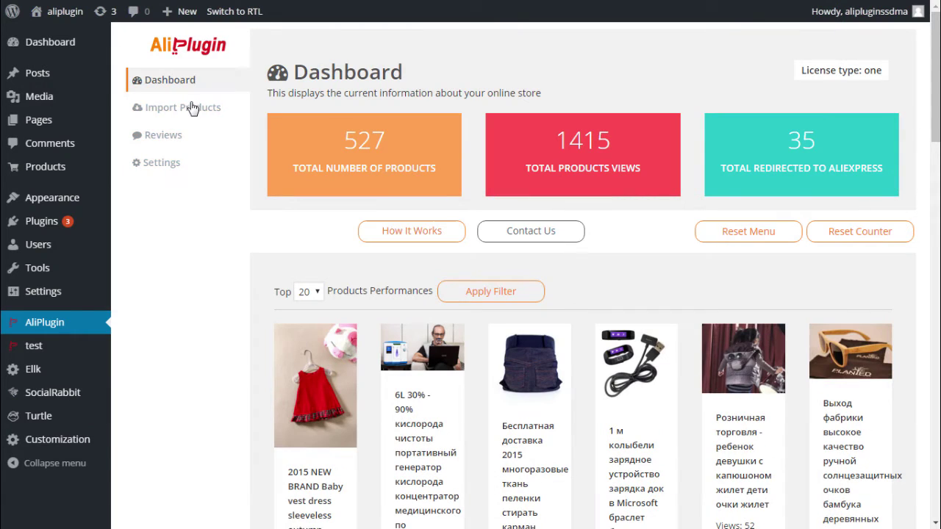
# Step: Go from Import Products to the Bulk Import page
pyautogui.click(202, 115)
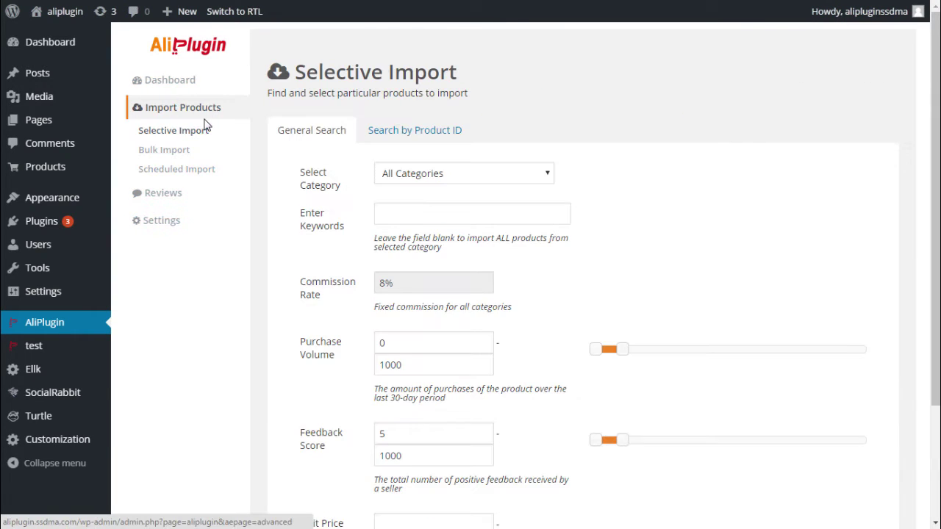
pyautogui.click(175, 151)
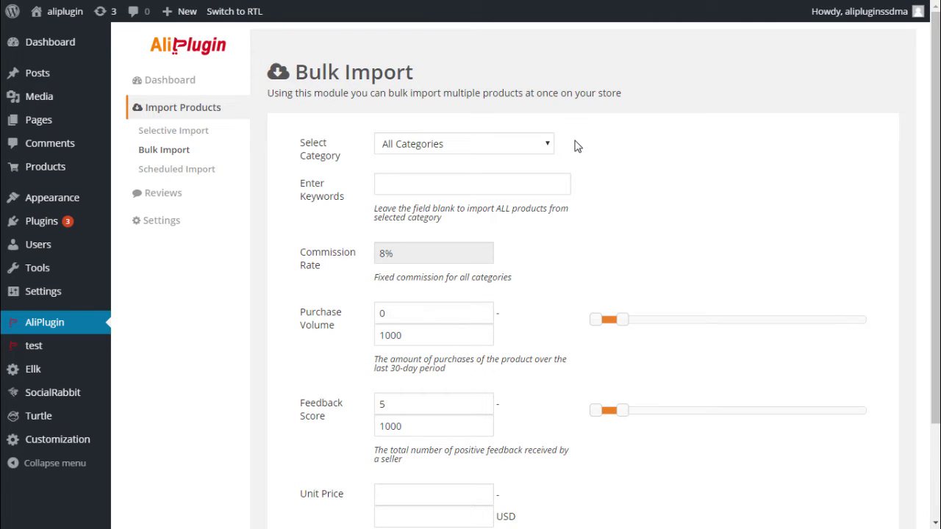
# Step: Keep All Categories and enter the keyword apple in the bulk import filters
pyautogui.click(548, 146)
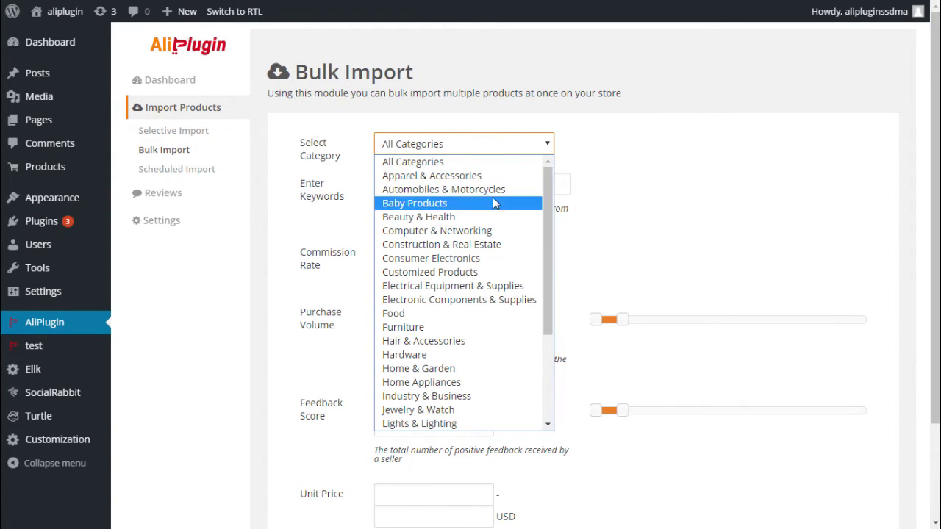
pyautogui.click(485, 162)
pyautogui.click(475, 184)
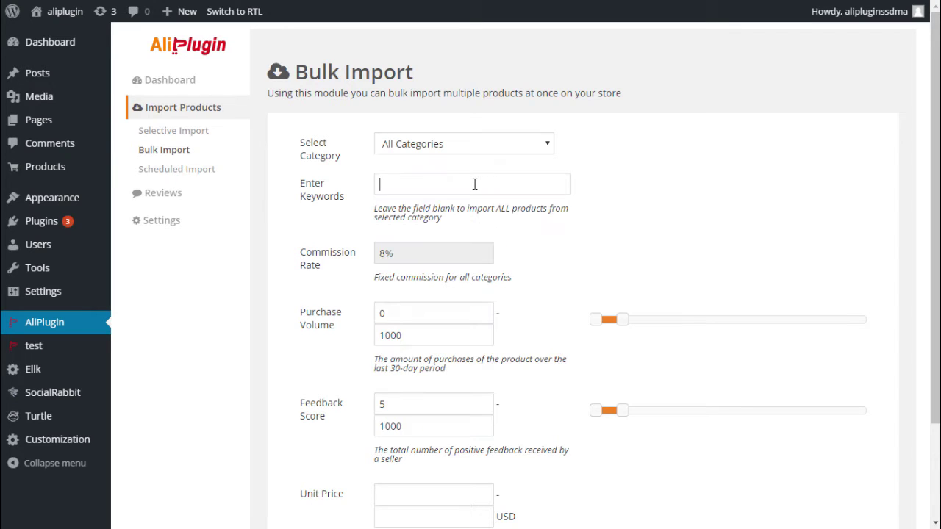
pyautogui.write('apple')
pyautogui.click(461, 250)
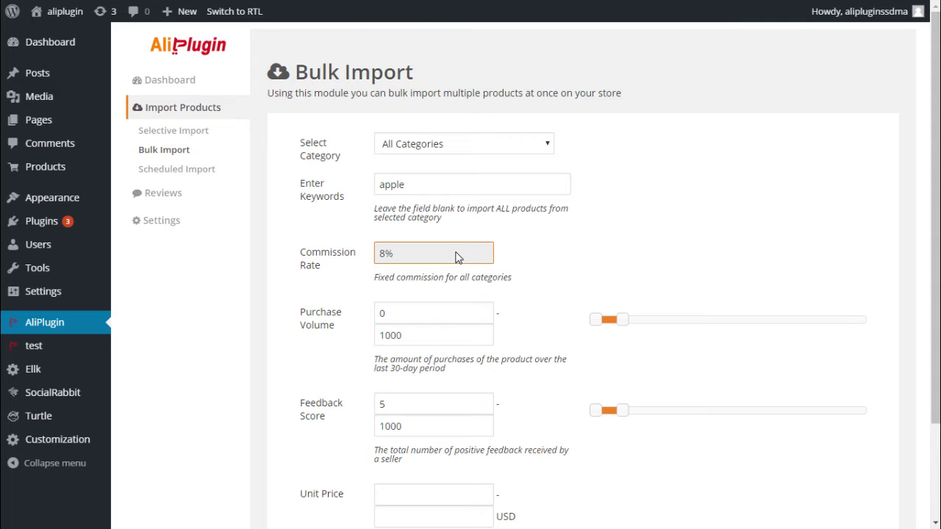
pyautogui.scroll(-1, 456, 257)
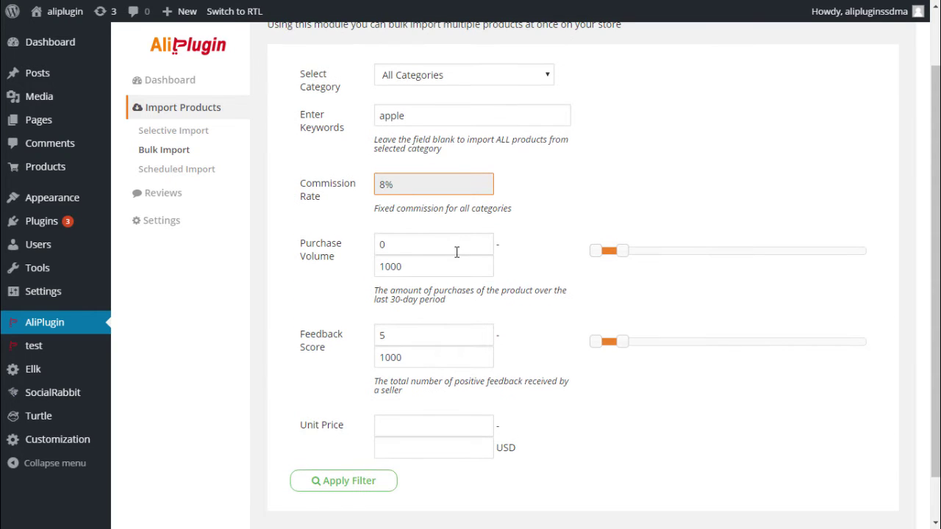
# Step: Set purchase volume and feedback 1–100 and unit price 5–100 USD, and apply the filter
pyautogui.click(448, 245)
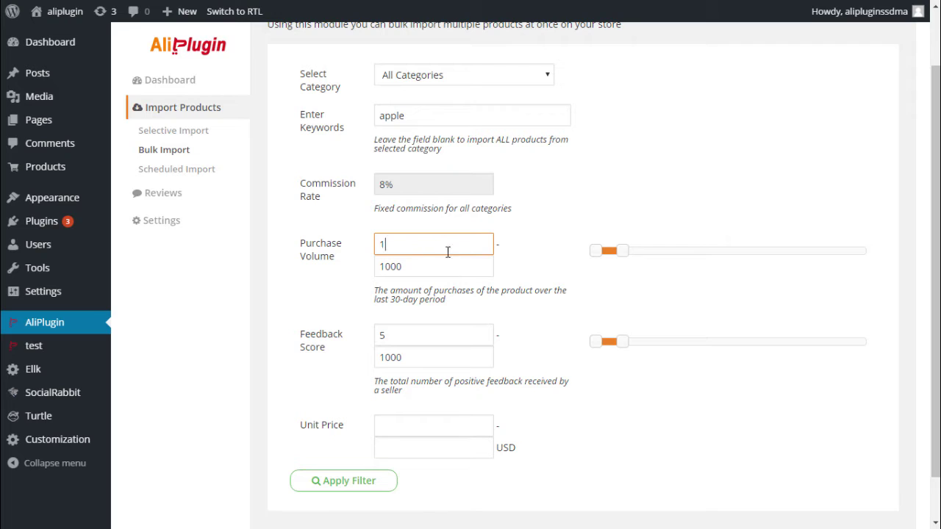
pyautogui.write('1')
pyautogui.click(441, 266)
pyautogui.click(425, 332)
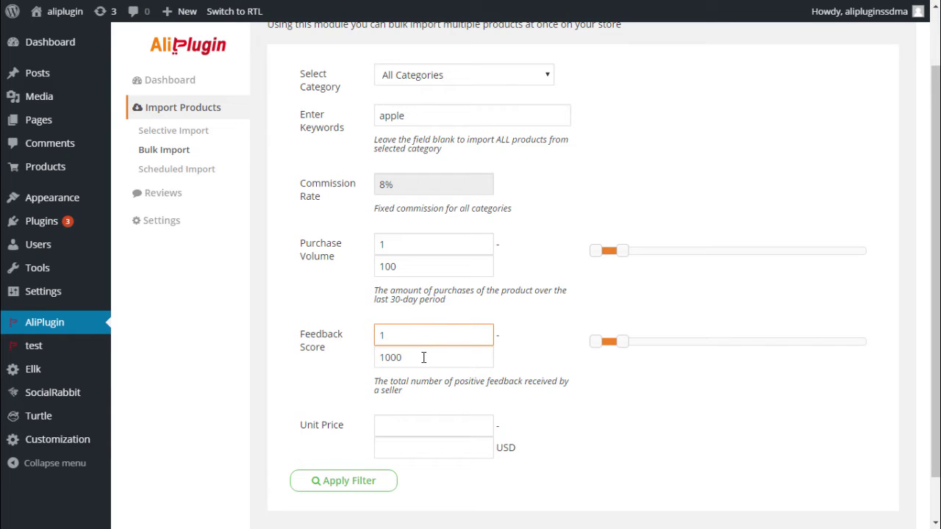
pyautogui.click(424, 357)
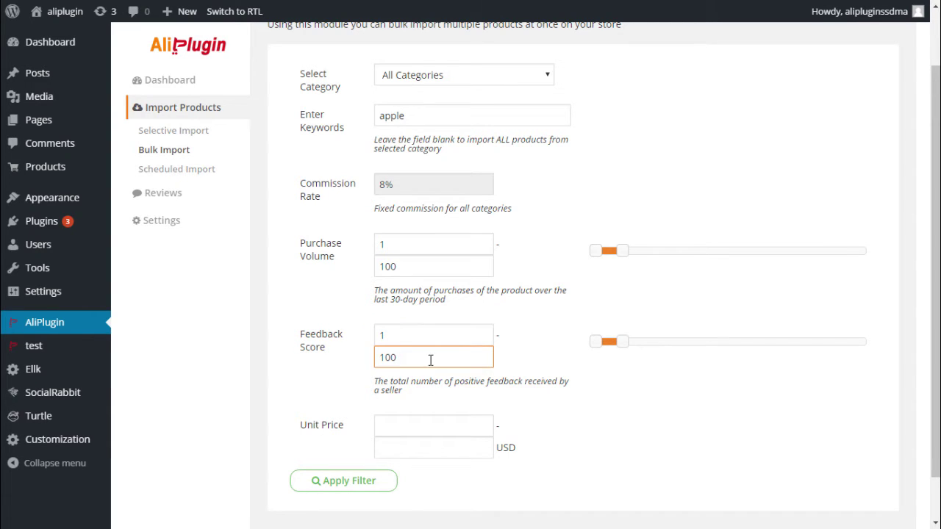
pyautogui.click(421, 423)
pyautogui.write('5')
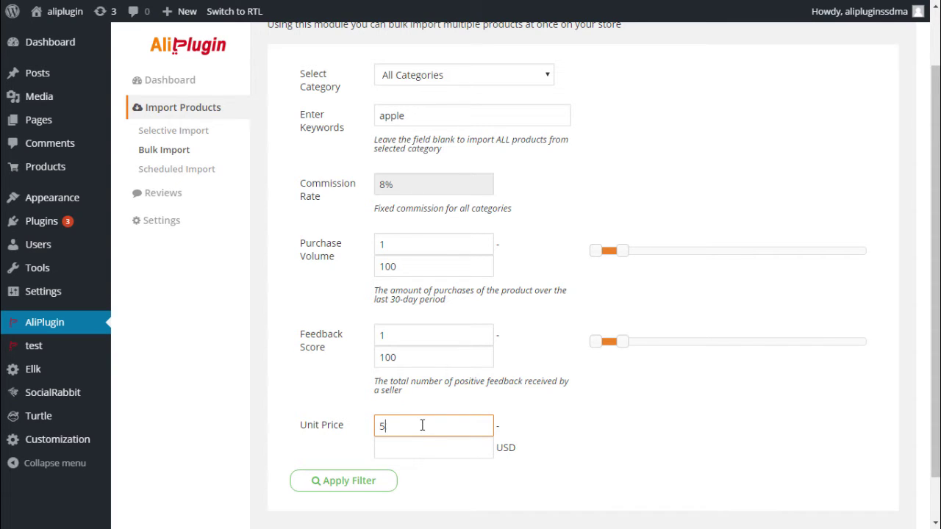
pyautogui.click(424, 444)
pyautogui.write('100')
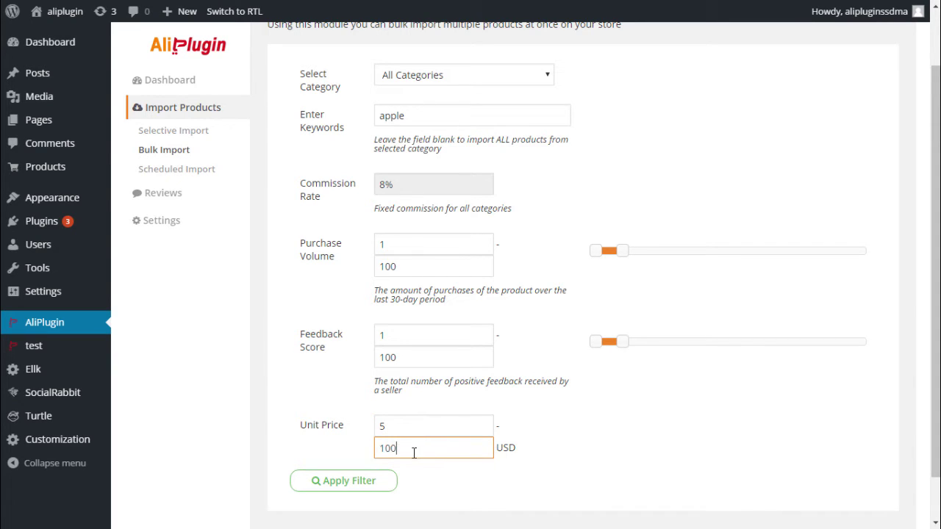
pyautogui.click(368, 480)
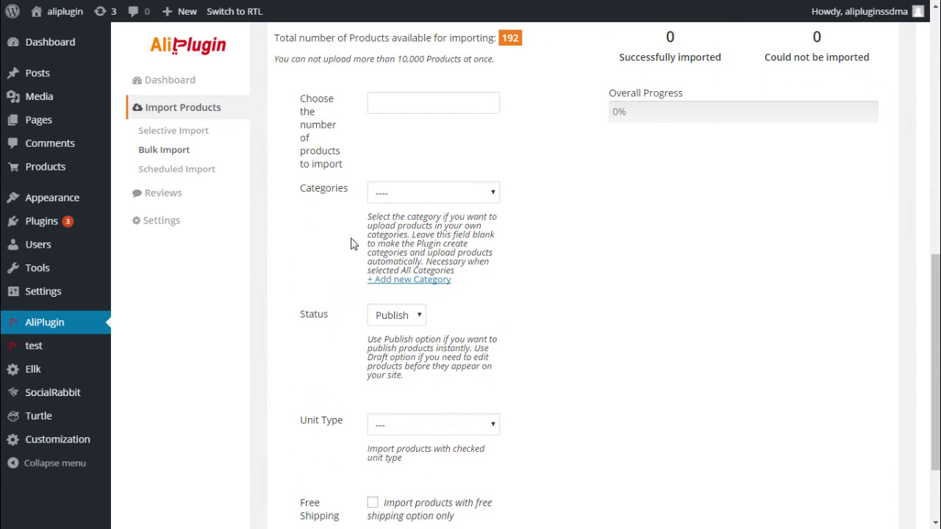
# Step: Enter 5 as the number of products and start the bulk import
pyautogui.click(405, 106)
pyautogui.click(415, 140)
pyautogui.scroll(-3, 414, 151)
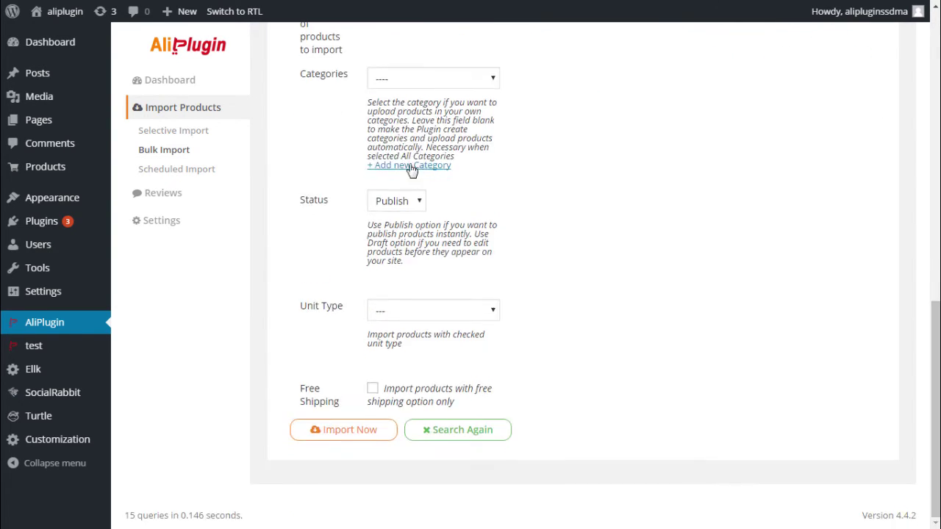
pyautogui.click(352, 433)
pyautogui.scroll(3, 307, 303)
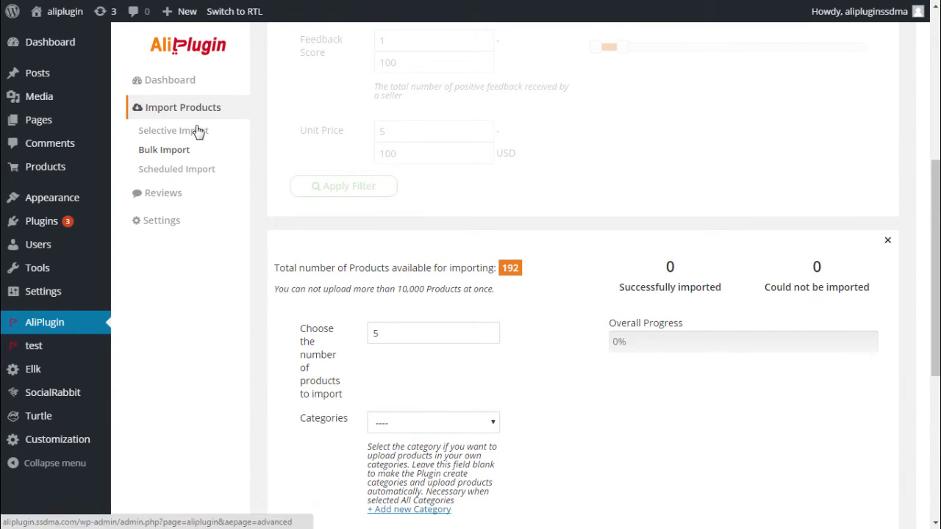
# Step: In Selective Import, search for apple with minimum purchase volume 1
pyautogui.click(157, 136)
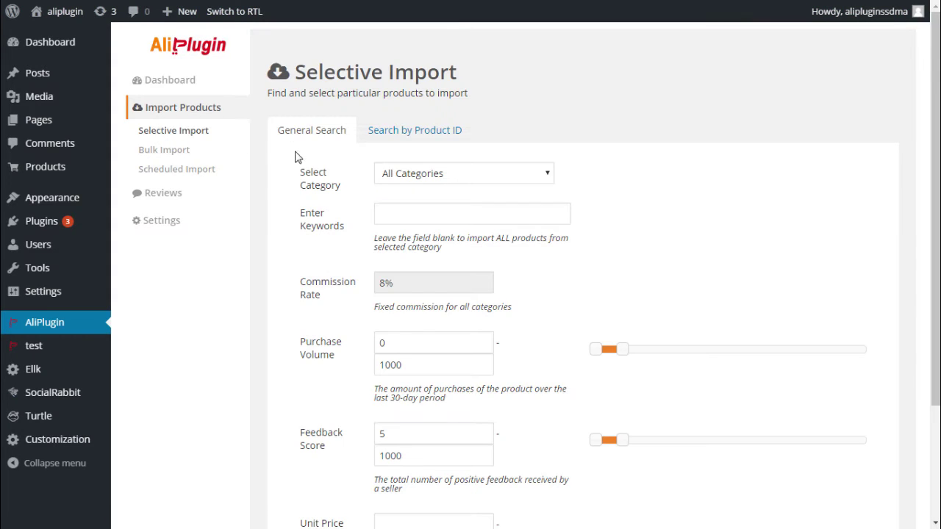
pyautogui.click(414, 214)
pyautogui.write('apple')
pyautogui.click(408, 339)
pyautogui.press('BackSpace')
pyautogui.write('1')
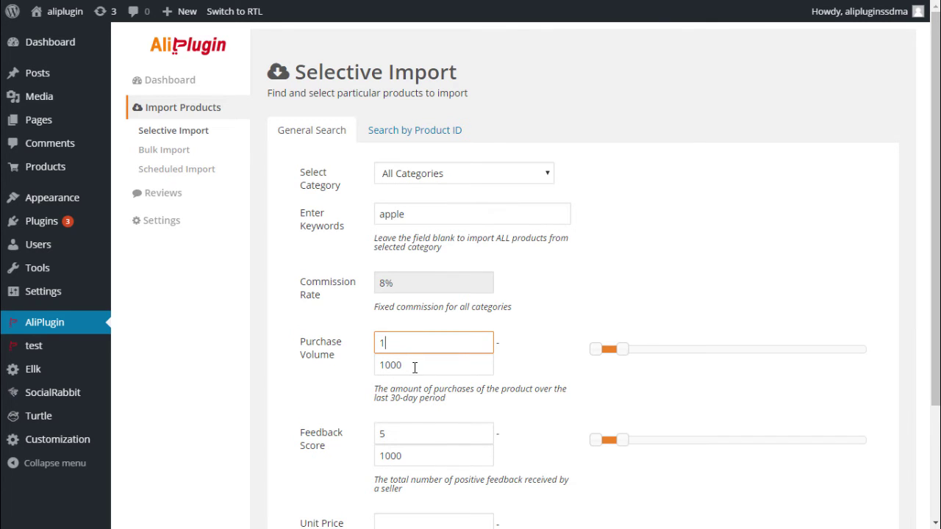
# Step: Set minimum feedback score 1 and unit price 5–100 USD, then apply the filter
pyautogui.click(417, 433)
pyautogui.write('1')
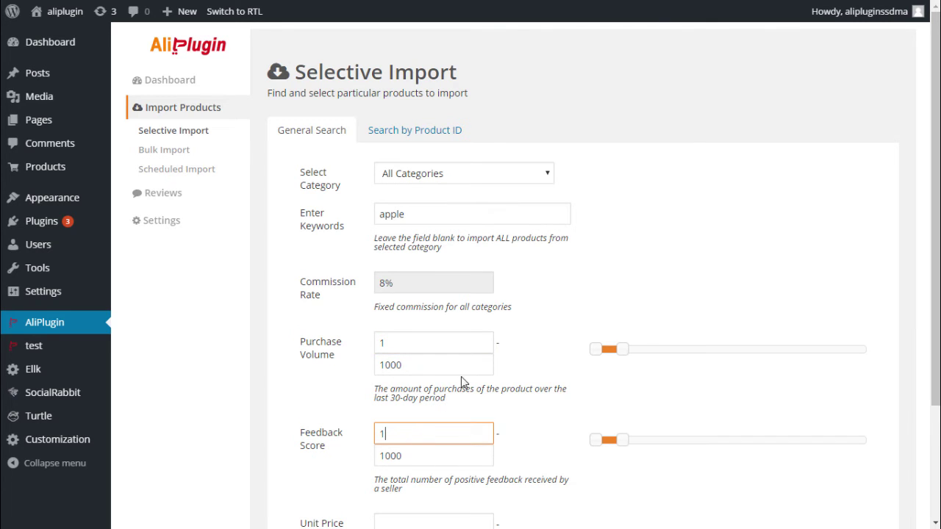
pyautogui.scroll(-2, 464, 367)
pyautogui.click(422, 377)
pyautogui.write('5')
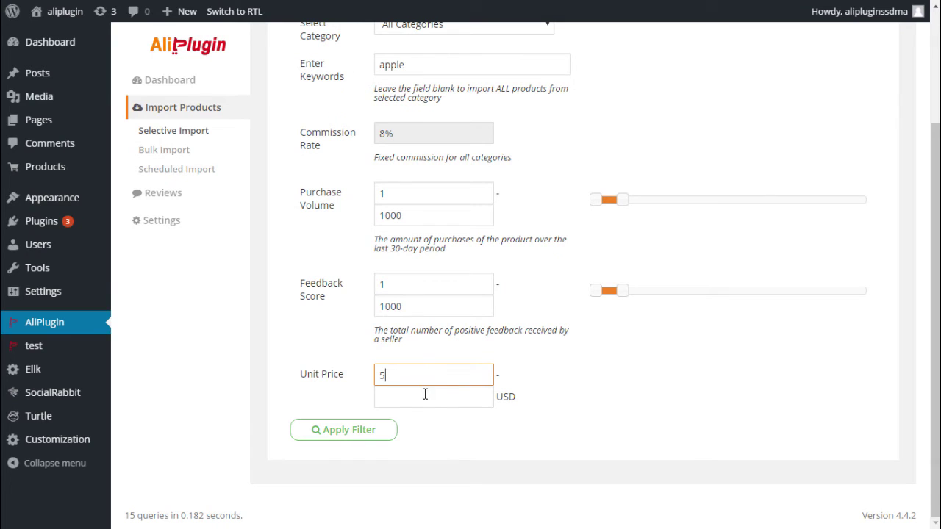
pyautogui.click(424, 397)
pyautogui.write('100')
pyautogui.click(338, 432)
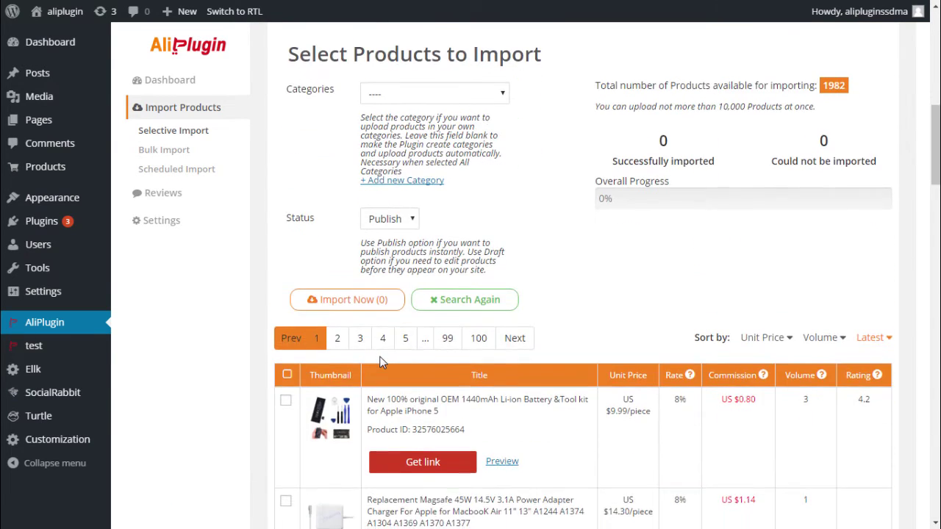
# Step: Tick the first three apple results for import, then go to Scheduled Import
pyautogui.scroll(-3, 380, 362)
pyautogui.scroll(-1, 301, 146)
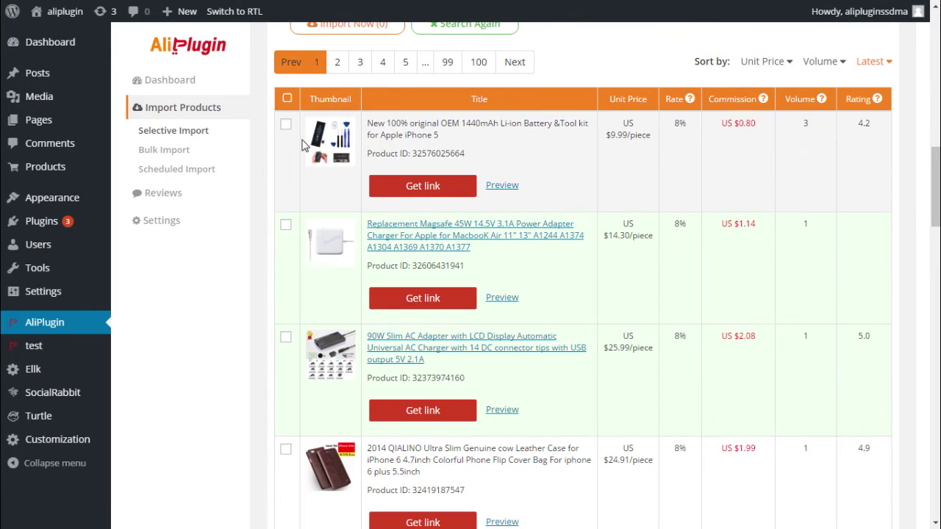
pyautogui.click(285, 124)
pyautogui.click(286, 224)
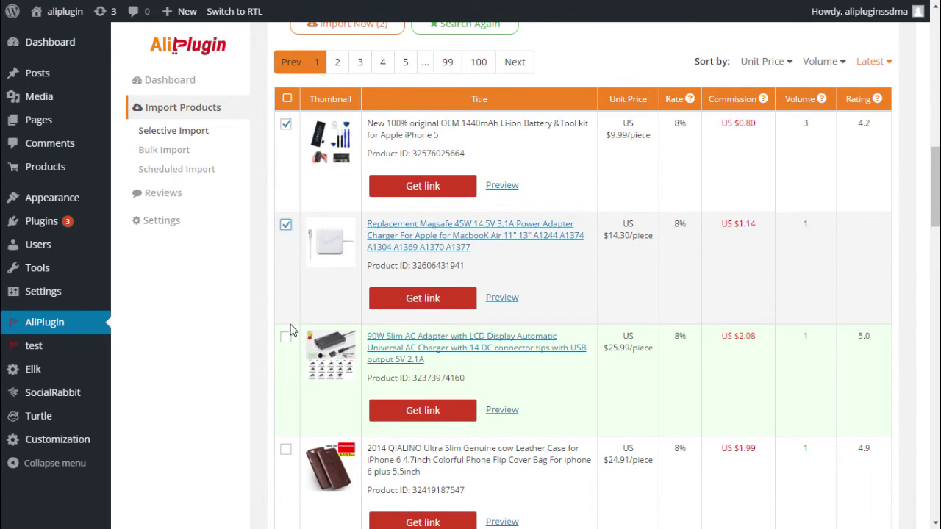
pyautogui.click(286, 337)
pyautogui.click(193, 176)
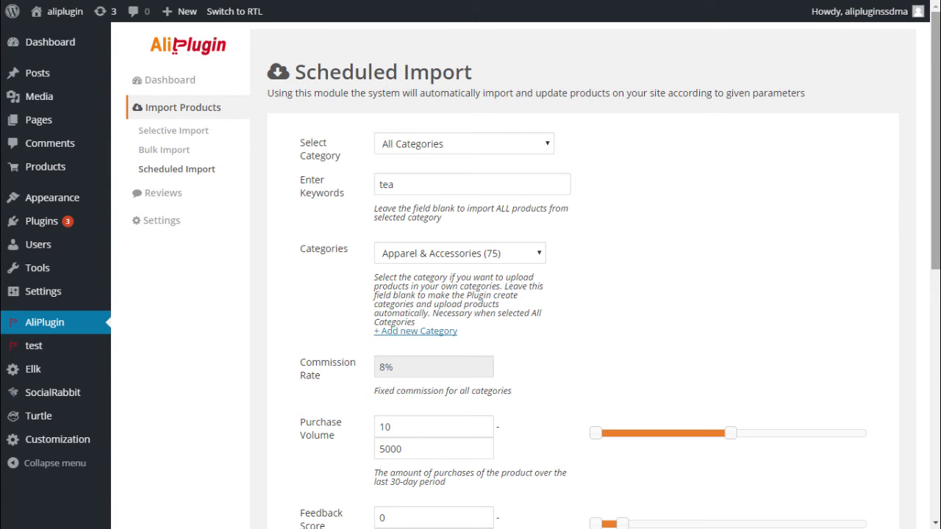
# Step: Set the scheduled import's Select Interval to Once Daily
pyautogui.scroll(-2, 595, 272)
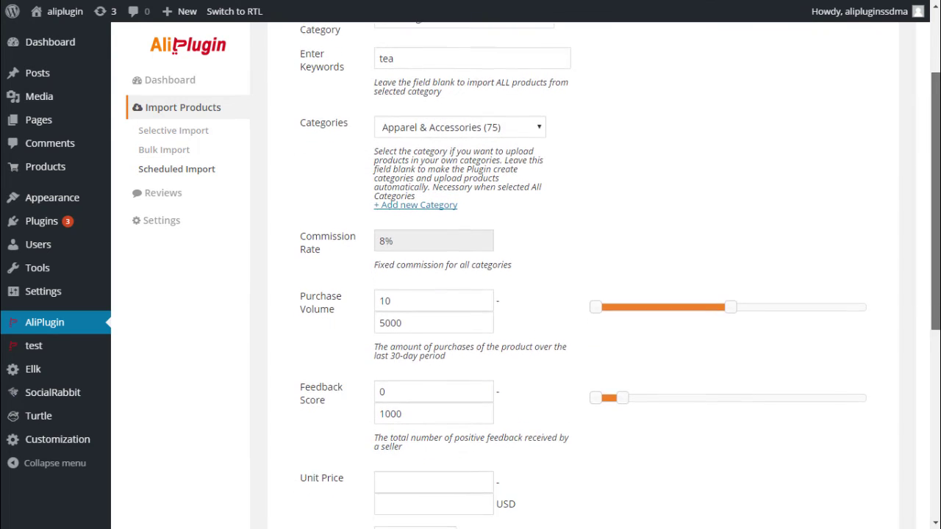
pyautogui.scroll(-3, 930, 241)
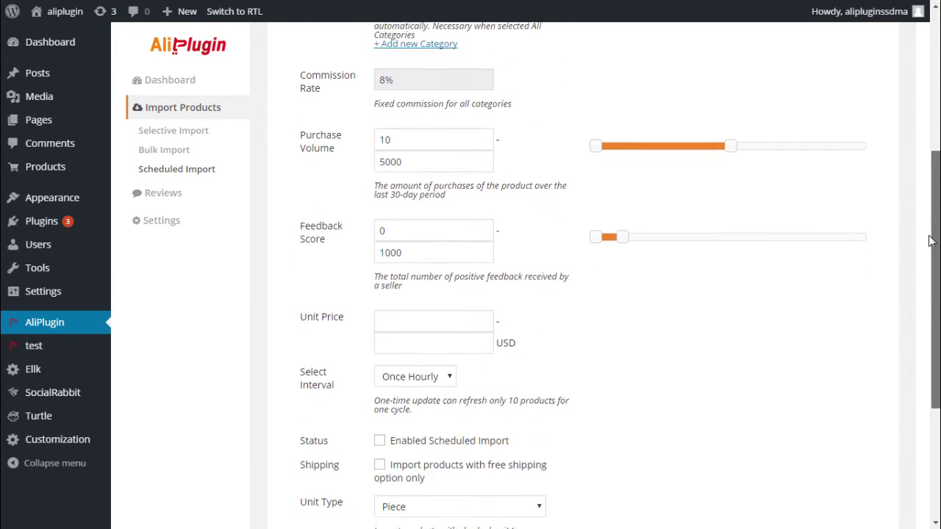
pyautogui.moveTo(929, 241); pyautogui.dragTo(926, 311)
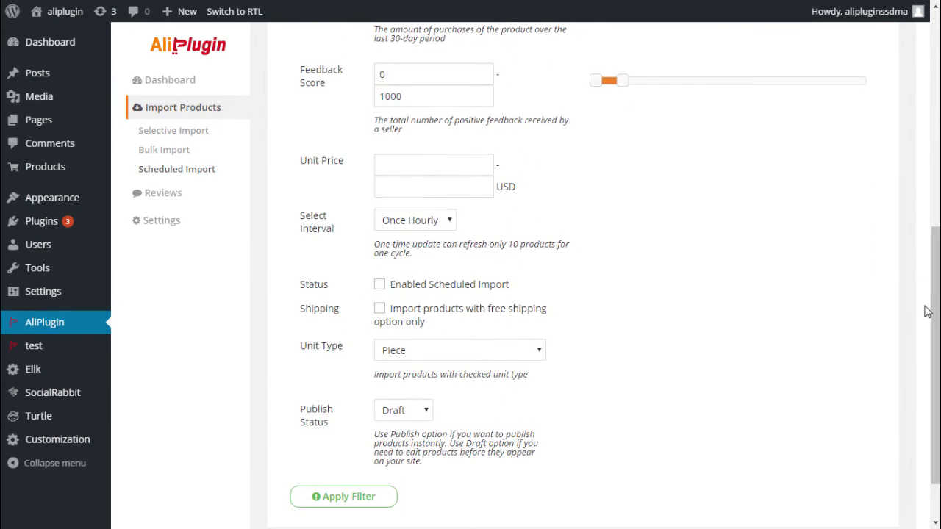
pyautogui.click(449, 225)
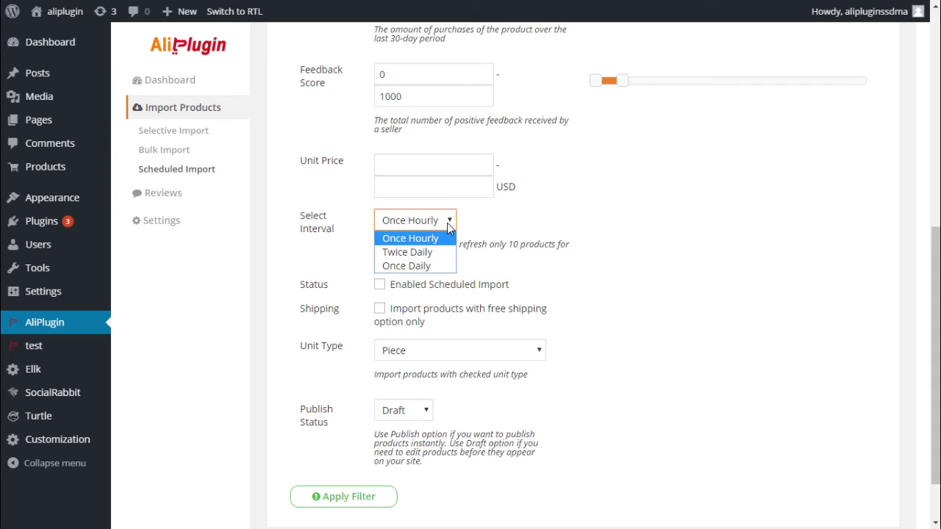
pyautogui.click(438, 266)
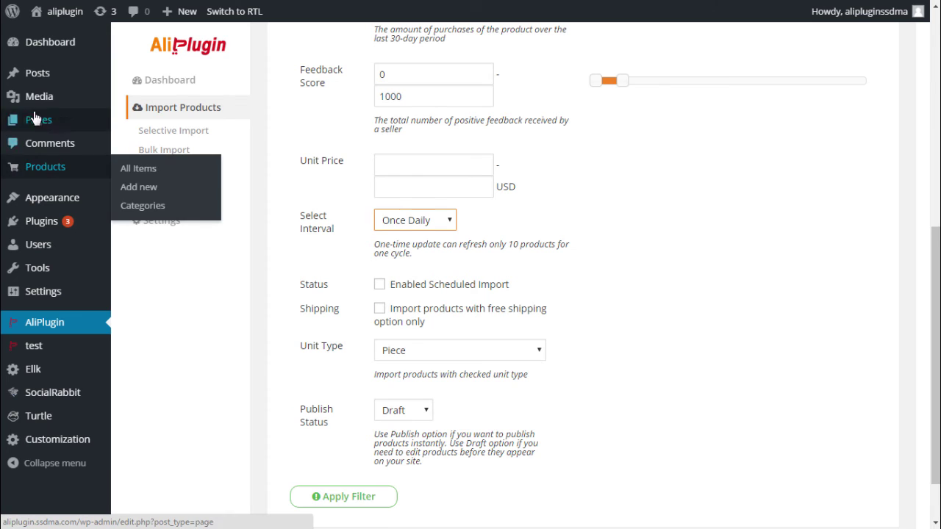
# Step: Go via the AliPlugin Dashboard to the Products list of all 527 items
pyautogui.click(151, 80)
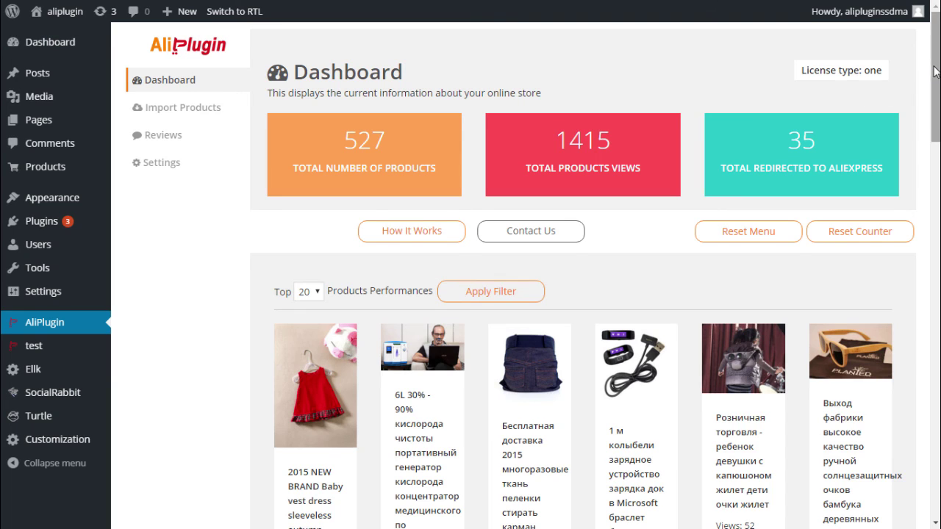
pyautogui.moveTo(937, 72)
pyautogui.mouseDown()
pyautogui.moveTo(935, 228)
pyautogui.moveTo(932, 66)
pyautogui.mouseUp()
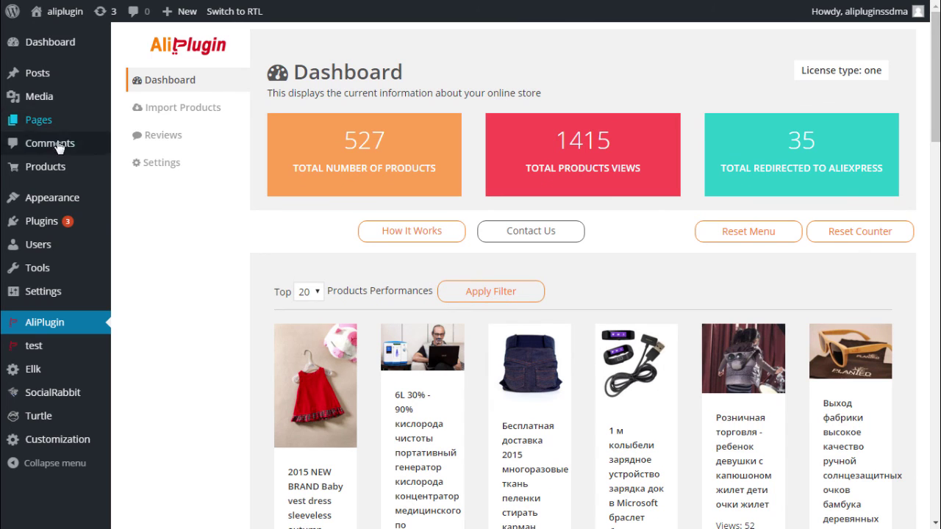
pyautogui.click(53, 170)
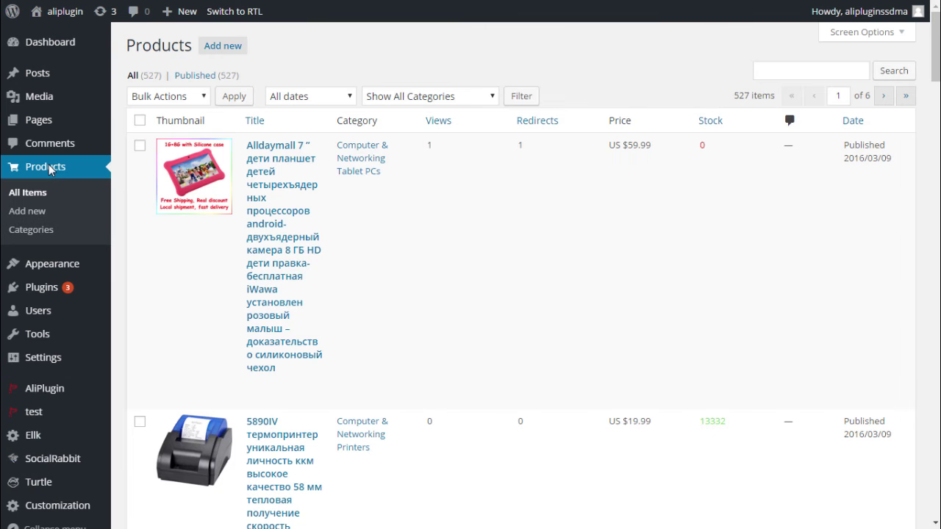